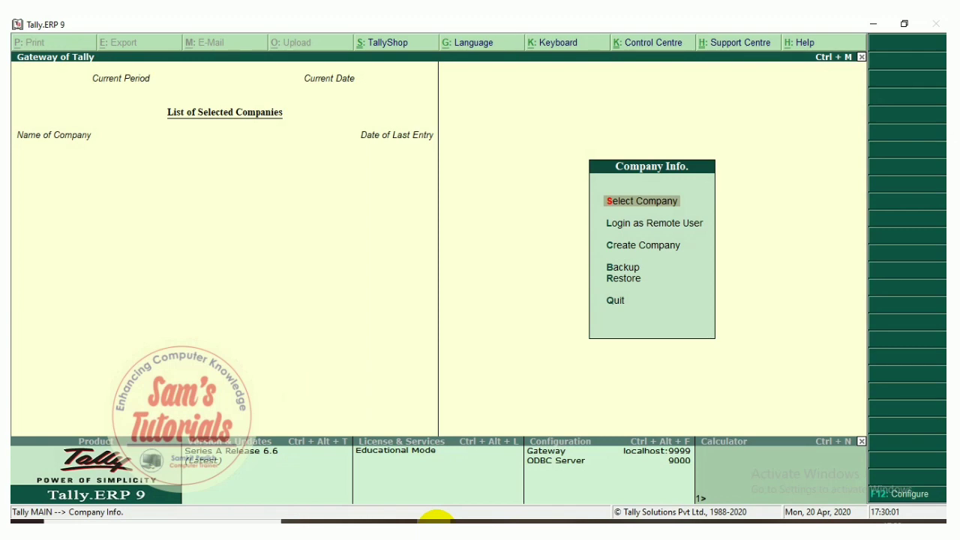
- Load the company Siddhant Infomedia - 01 with the 1-Apr-2017 to 31-Mar-2018 period
key(Return)
text(Si)
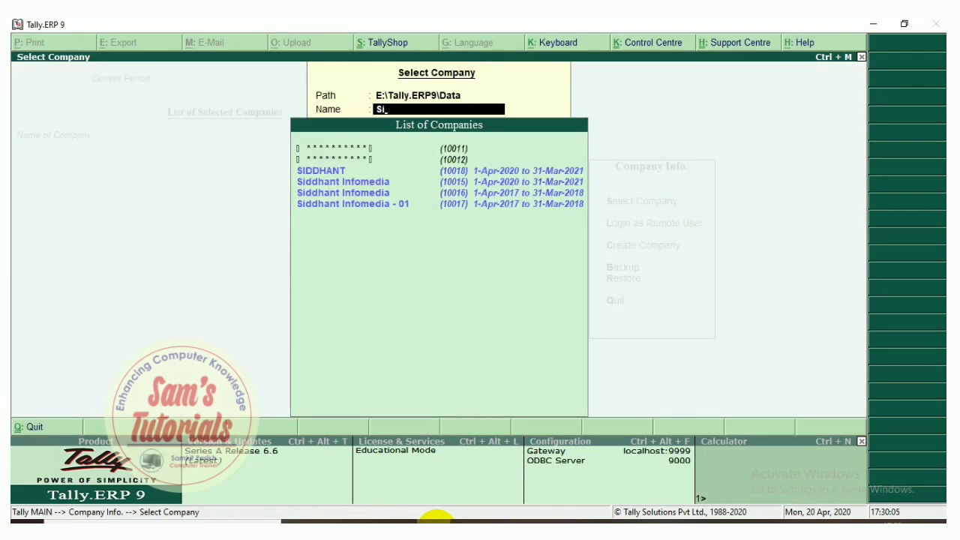
key(Down)
key(Down)
key(Down)
key(Return)
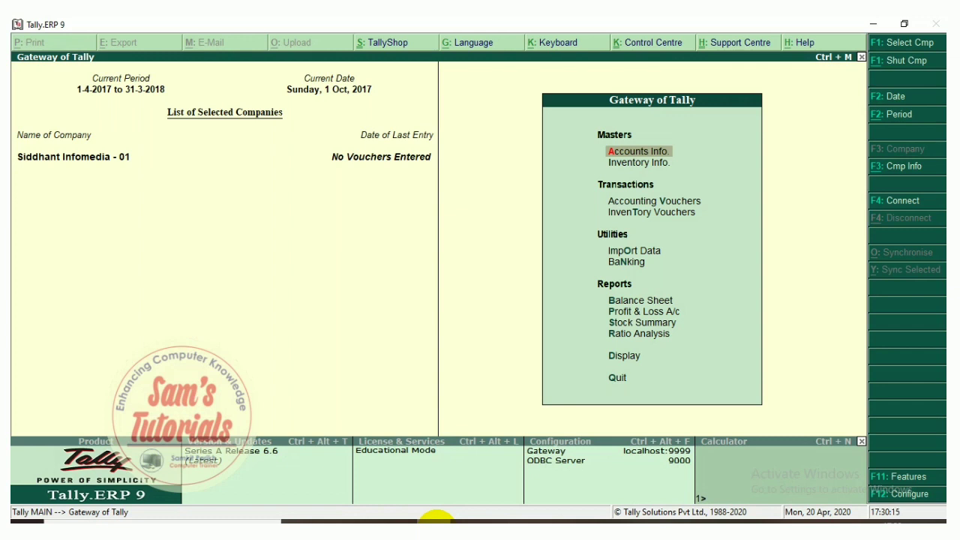
- Bring up the company's list of account groups for altering a single group
key(Return)
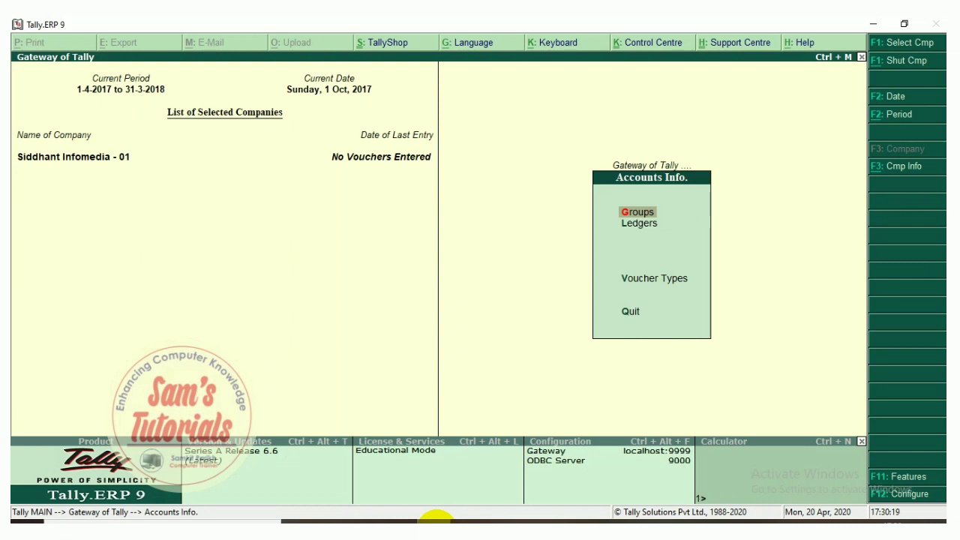
key(Return)
key(Down)
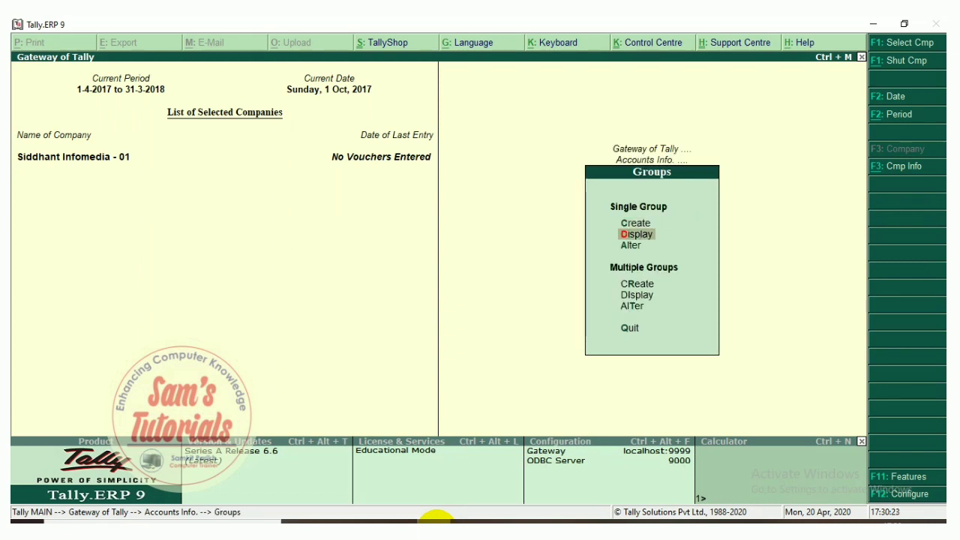
key(Down)
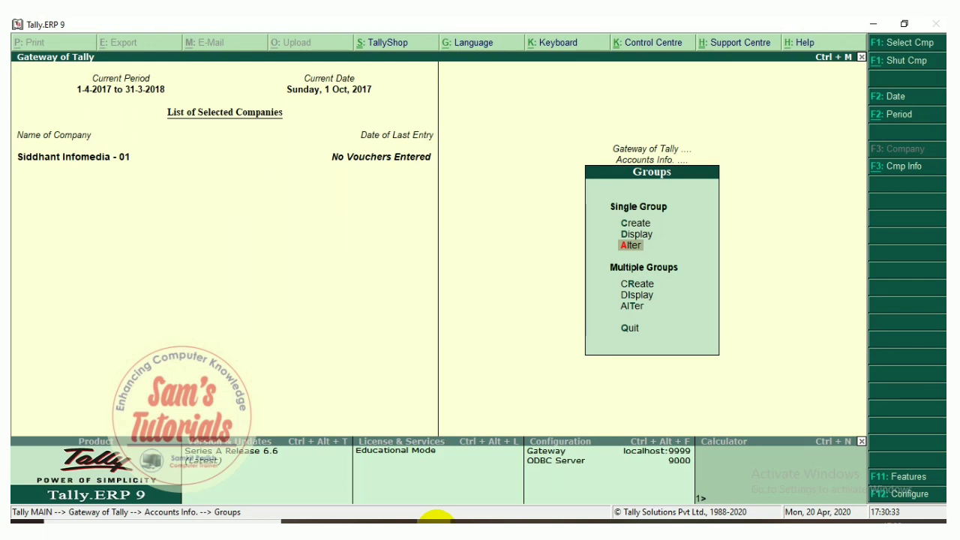
key(Return)
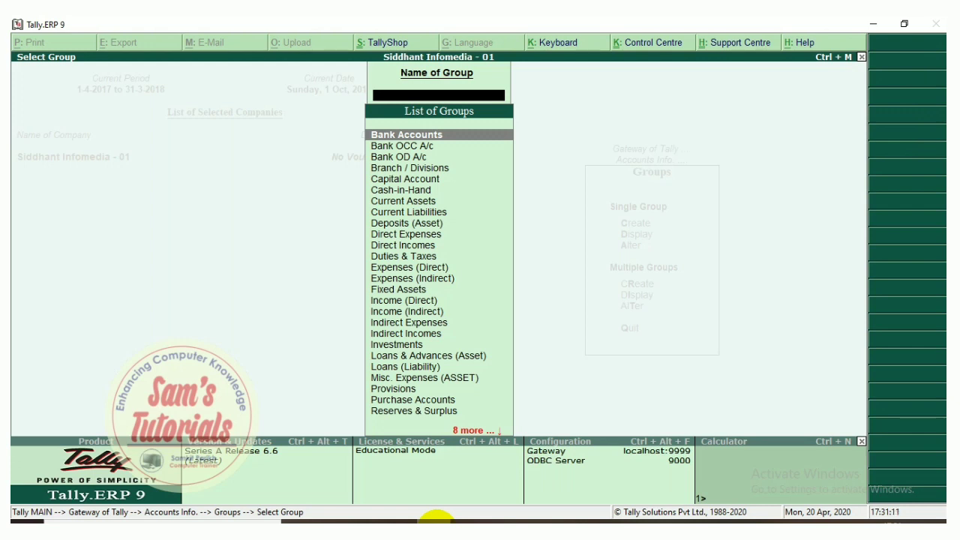
- Review the available account groups one by one from Bank Accounts to Unsecured Loans, then leave the group list without altering any
key(Down)
key(Down)
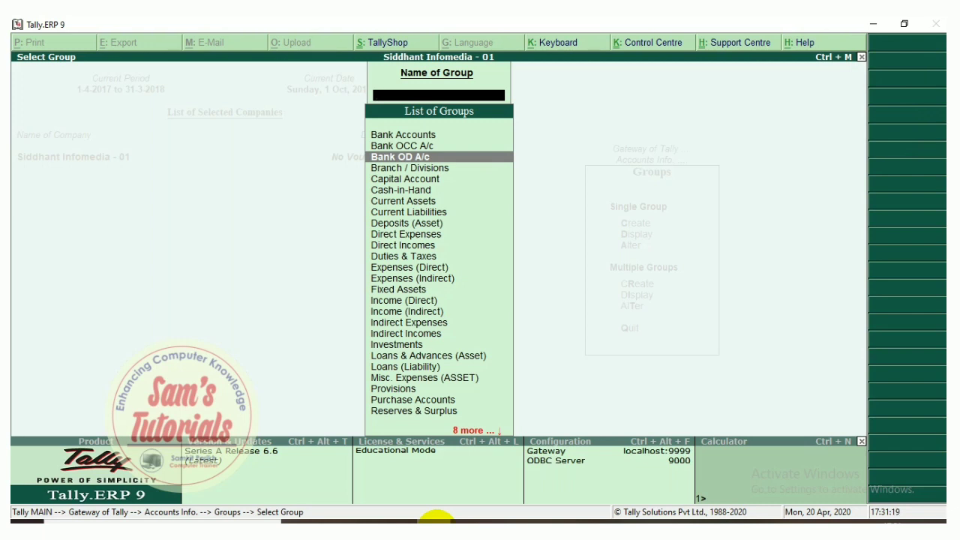
key(Down)
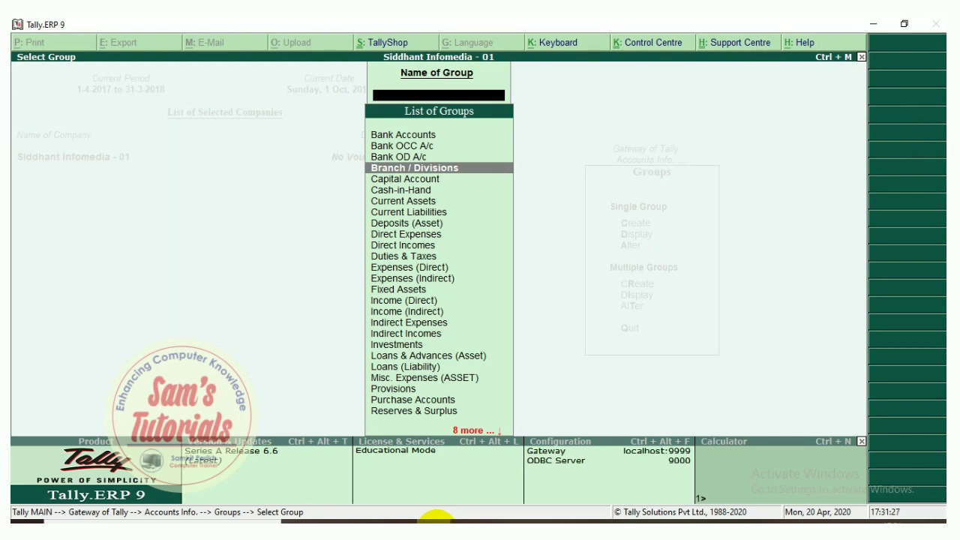
key(Down)
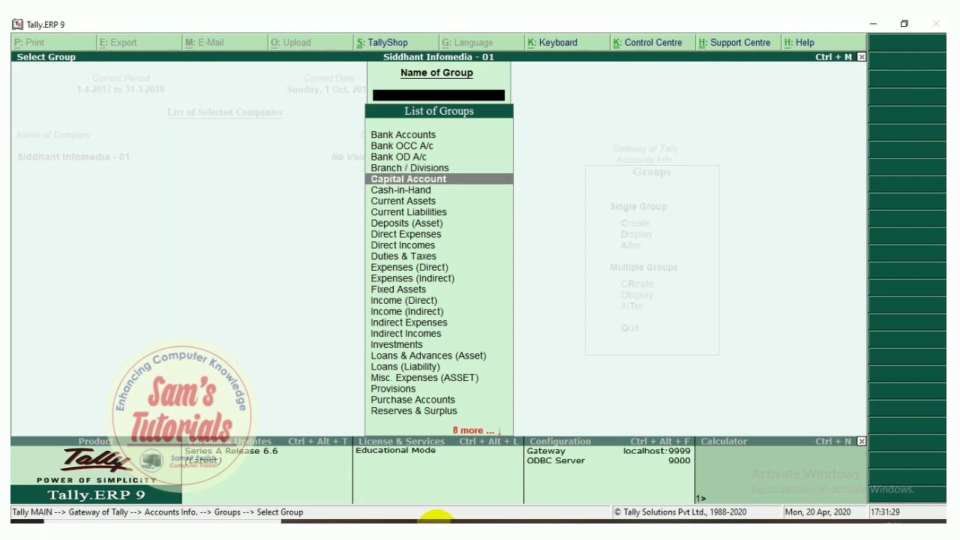
key(Up)
key(Down)
key(Down)
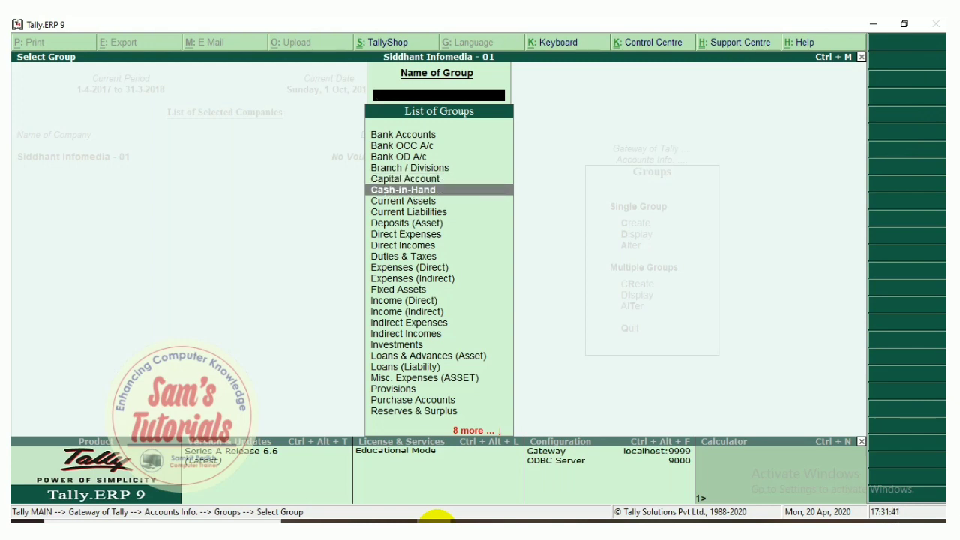
key(Down)
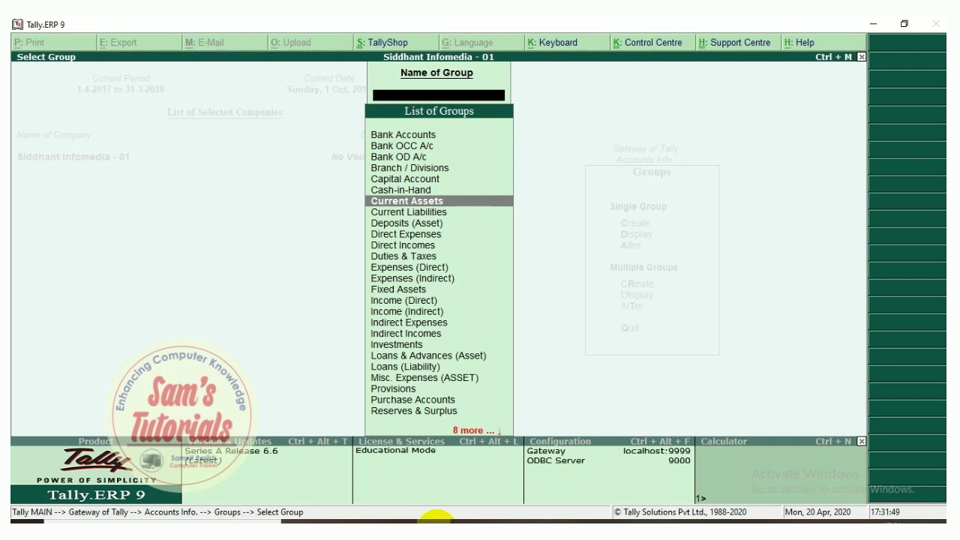
key(Down)
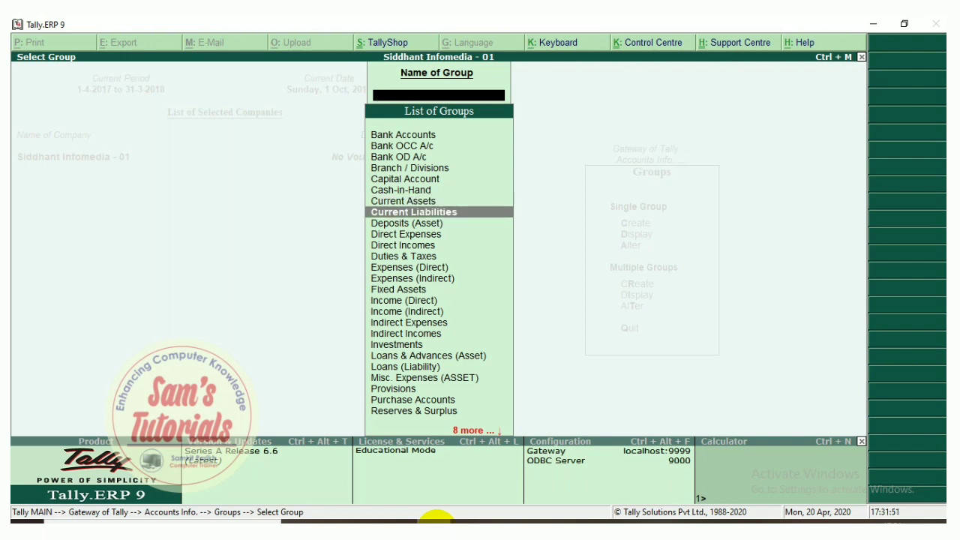
key(Down)
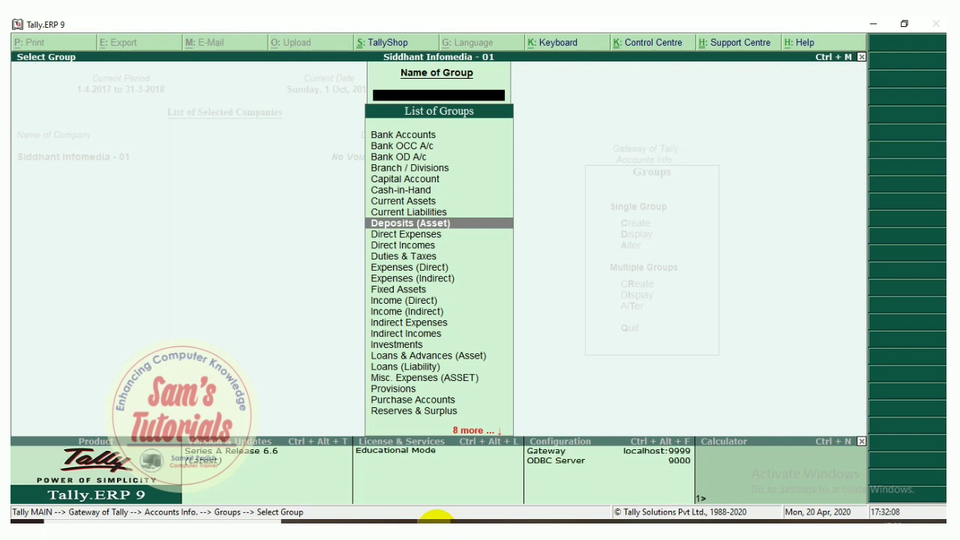
key(Down)
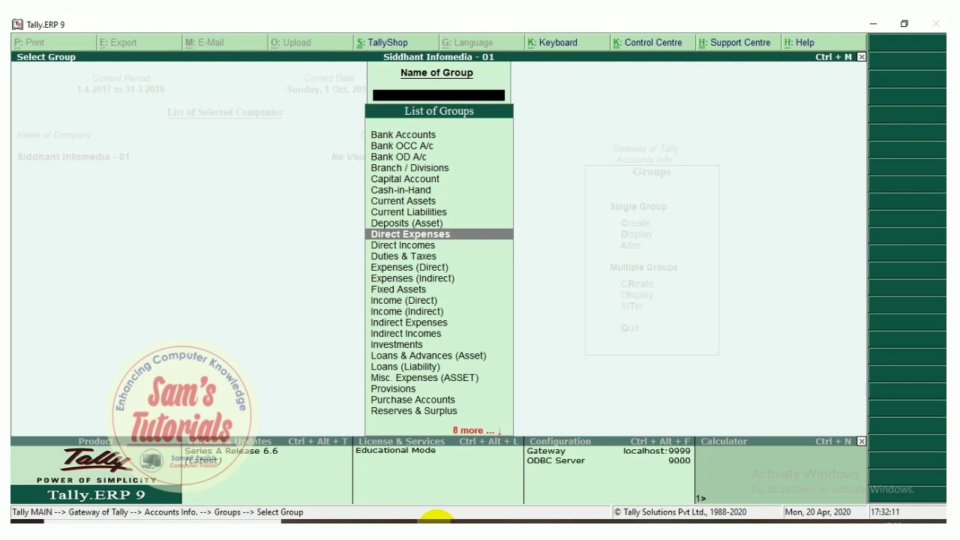
key(Down)
key(Down)
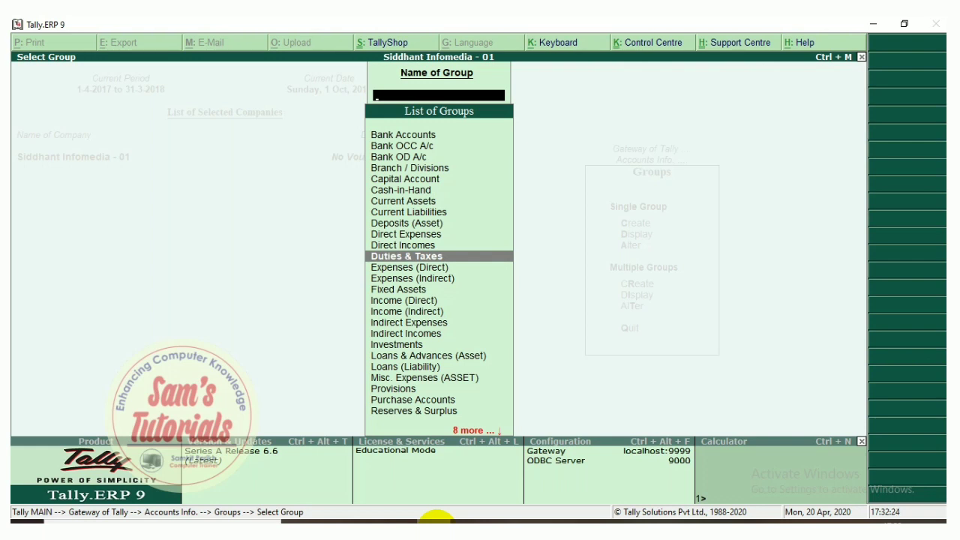
key(Down)
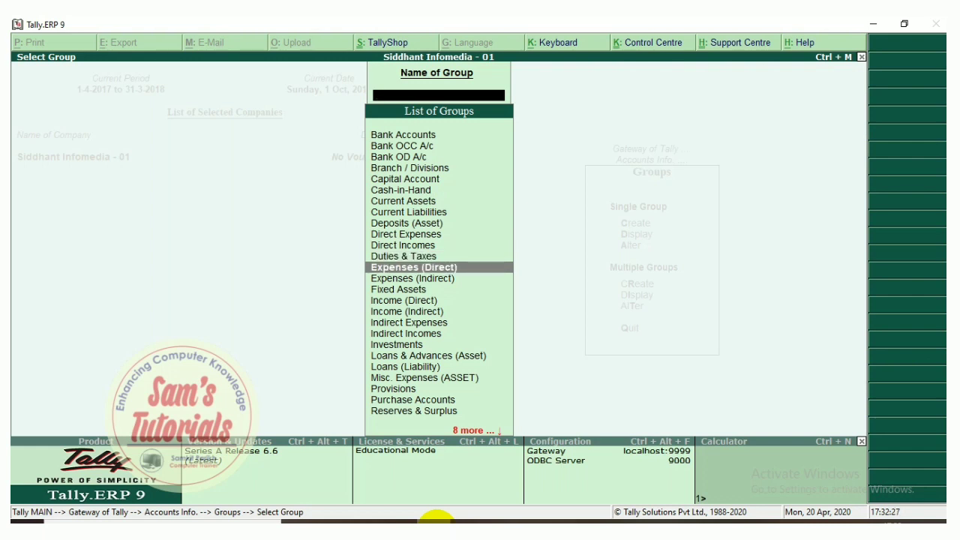
key(Down)
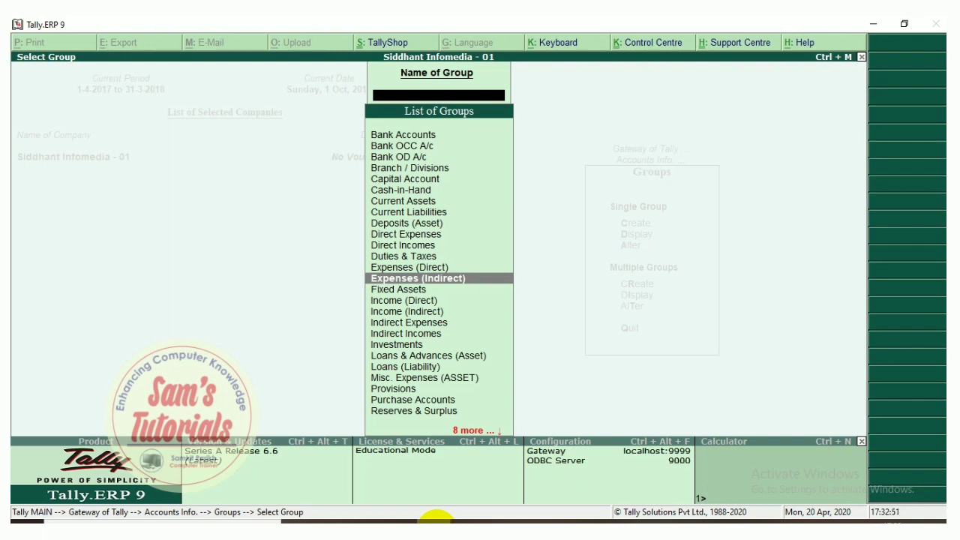
key(Down)
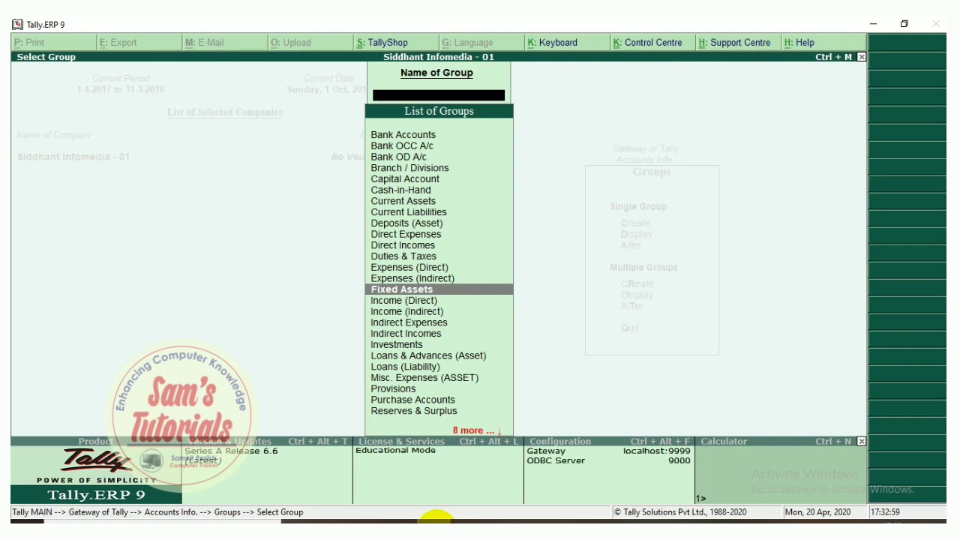
key(Down)
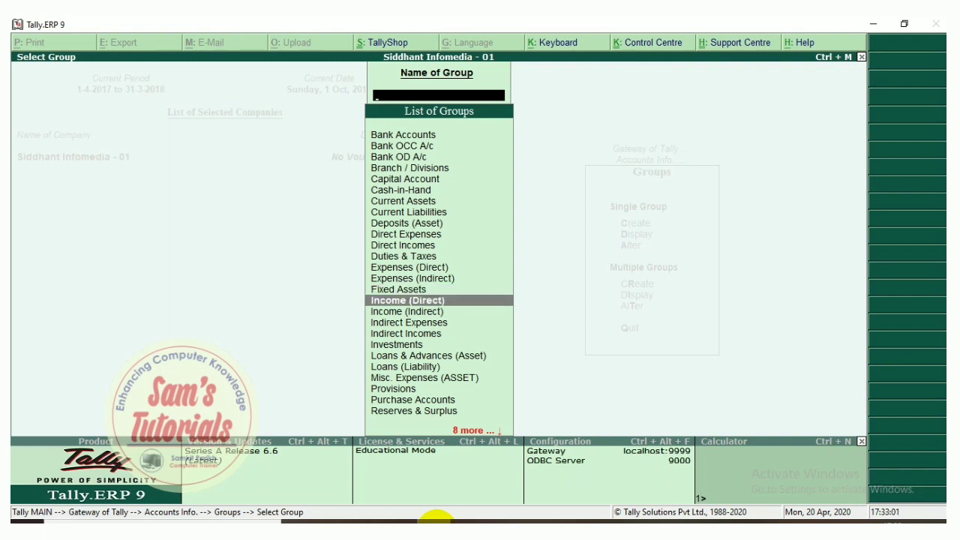
key(Down)
key(Down)
key(Down)
key(Down)
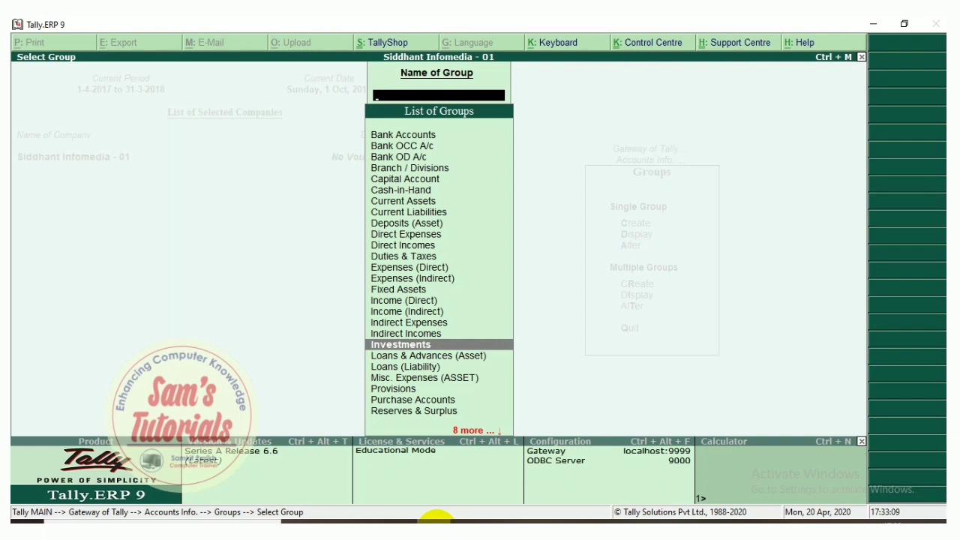
key(Down)
key(Down)
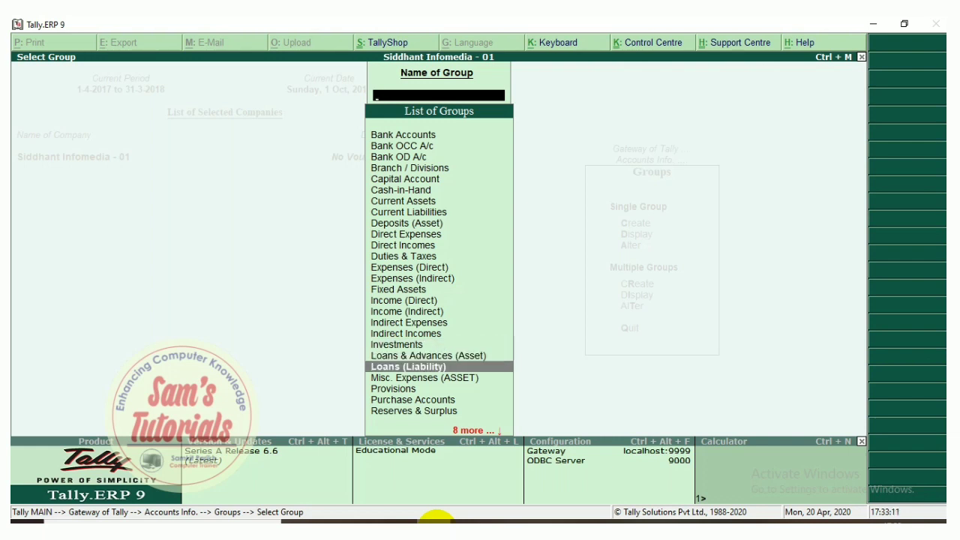
key(Down)
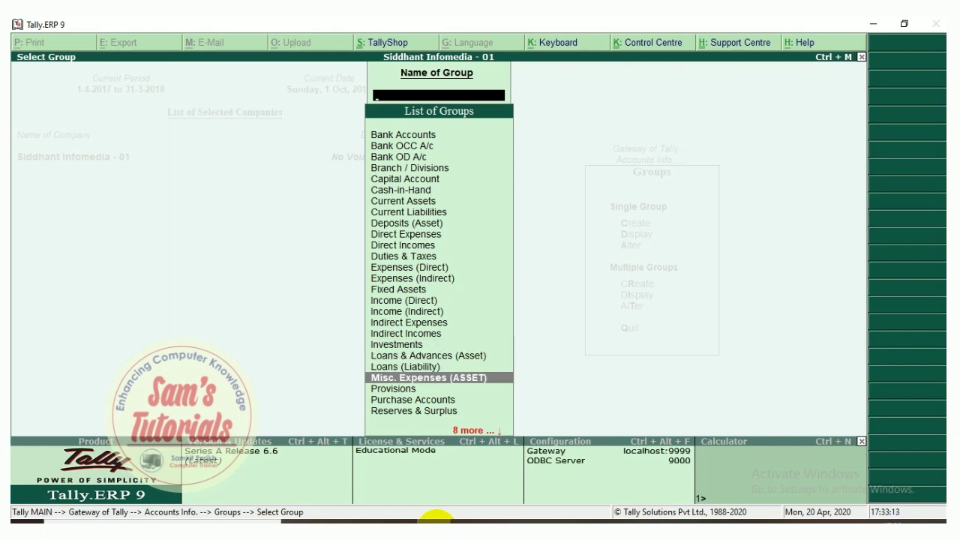
key(Down)
key(Down)
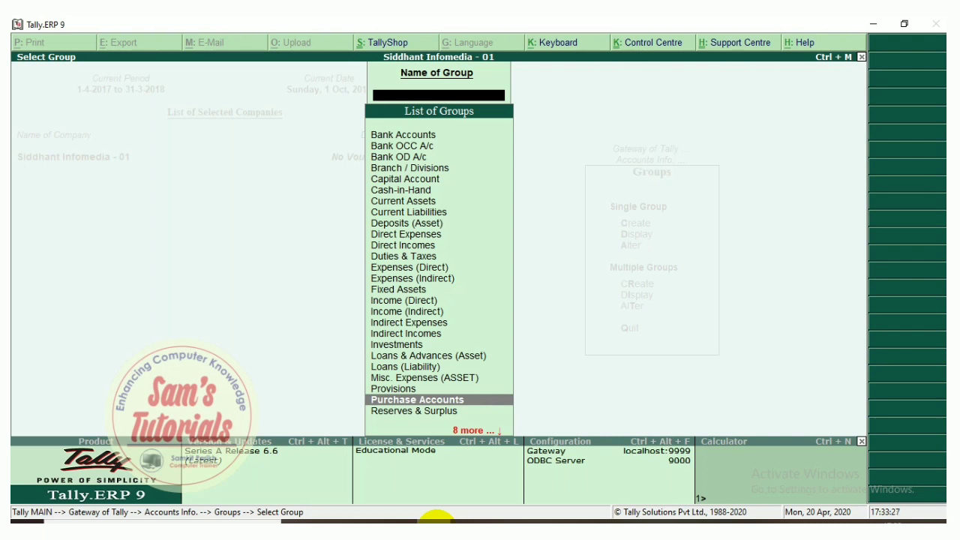
key(Down)
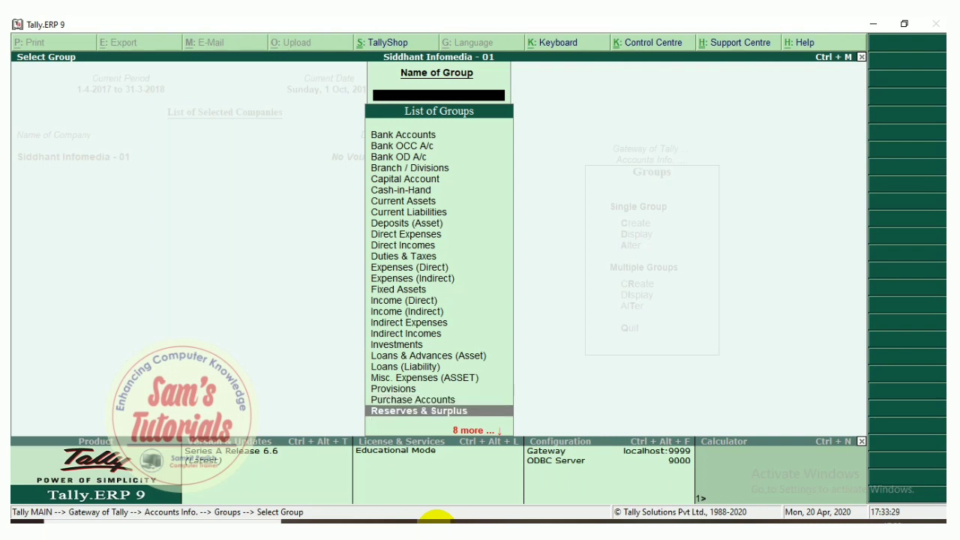
key(Down)
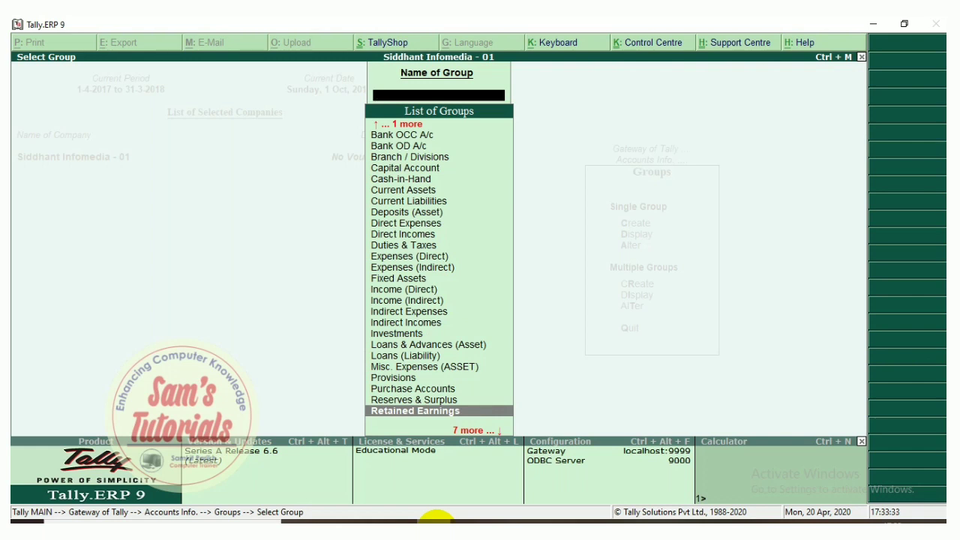
key(Down)
key(Down)
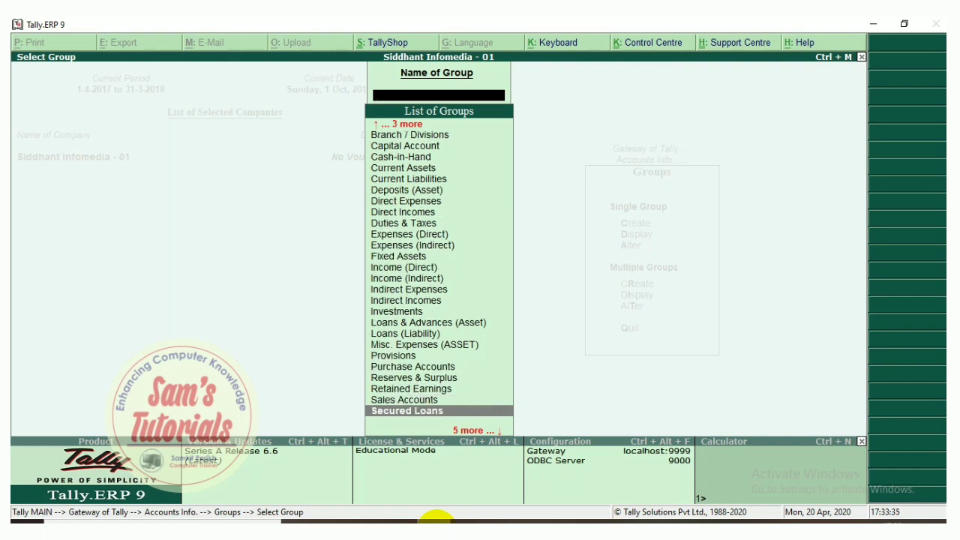
key(Down)
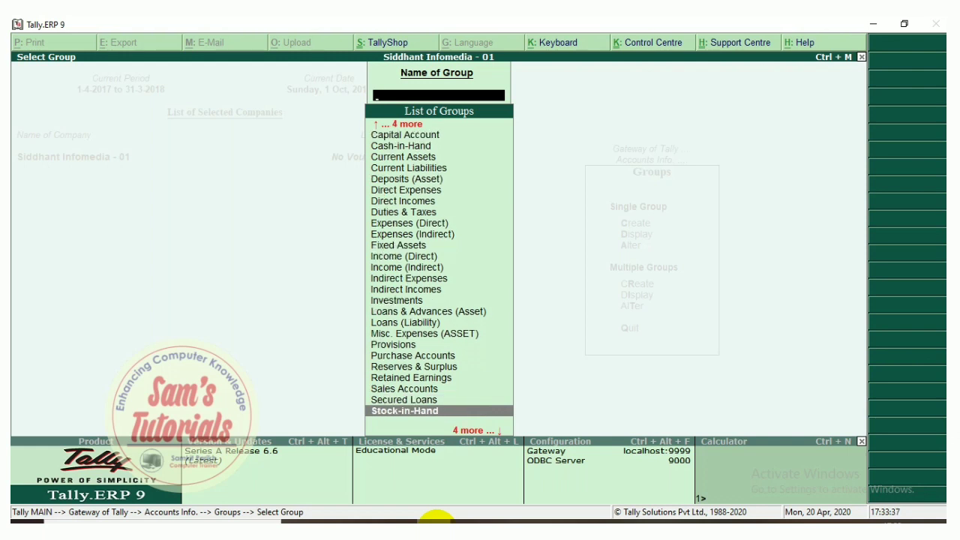
key(Down)
key(Down)
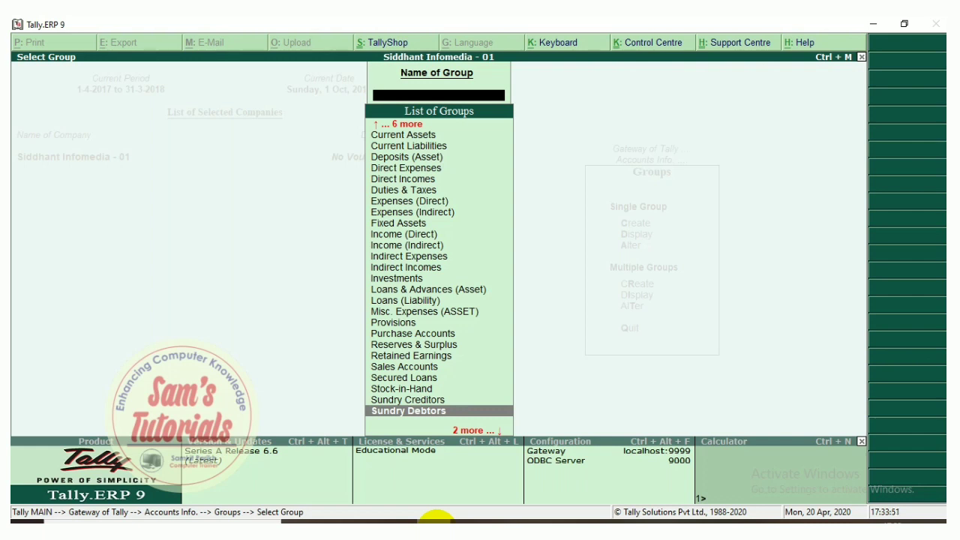
key(Down)
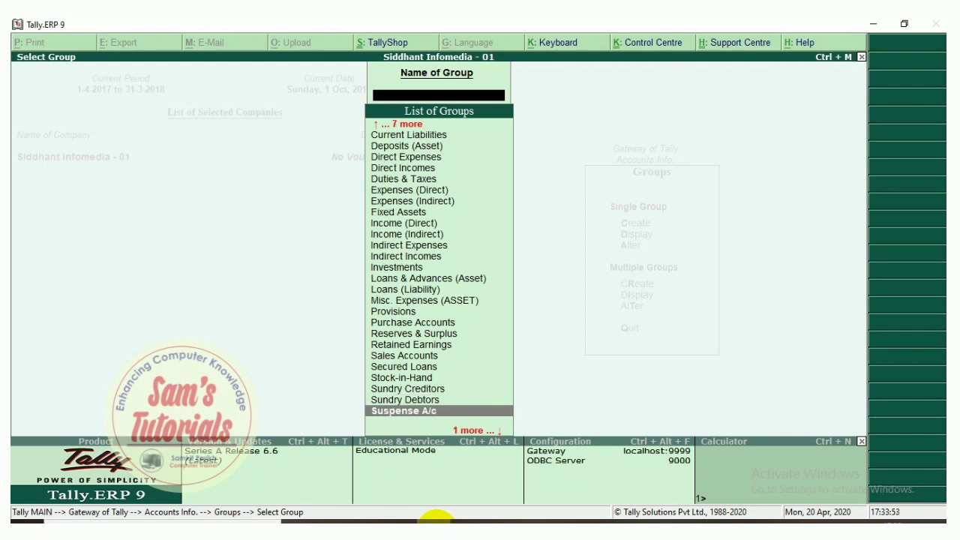
key(Down)
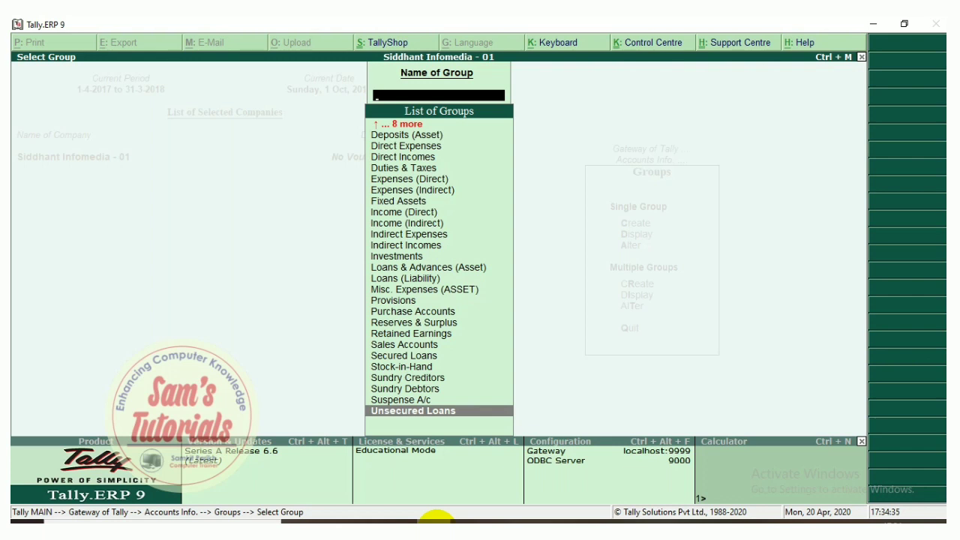
key(Escape)
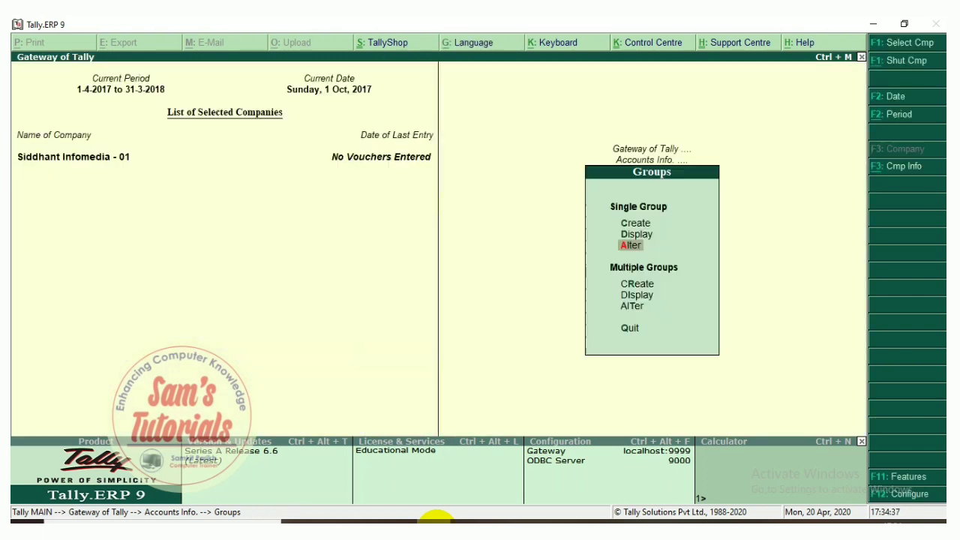
key(Escape)
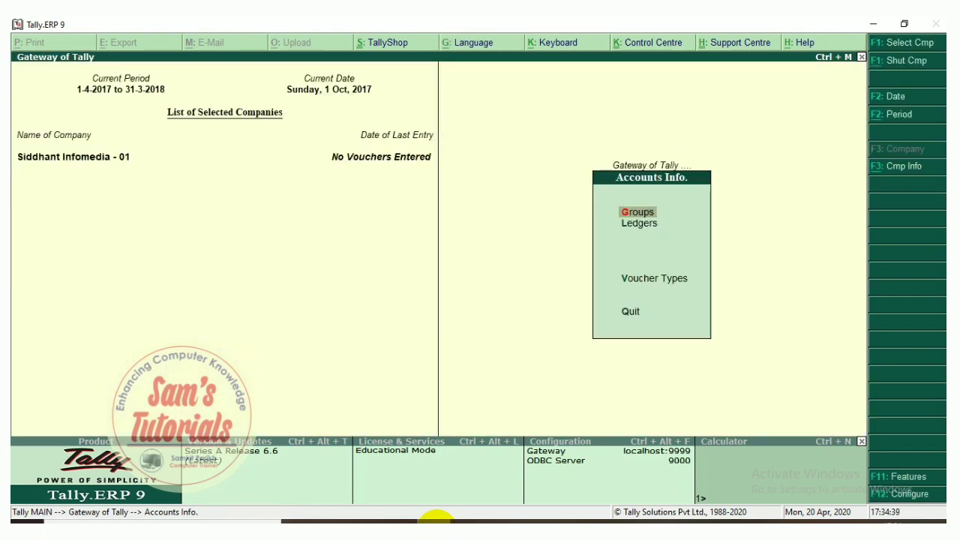
- Start a new single ledger named Salary Exp. A/c, leaving its alias empty
key(Down)
key(Return)
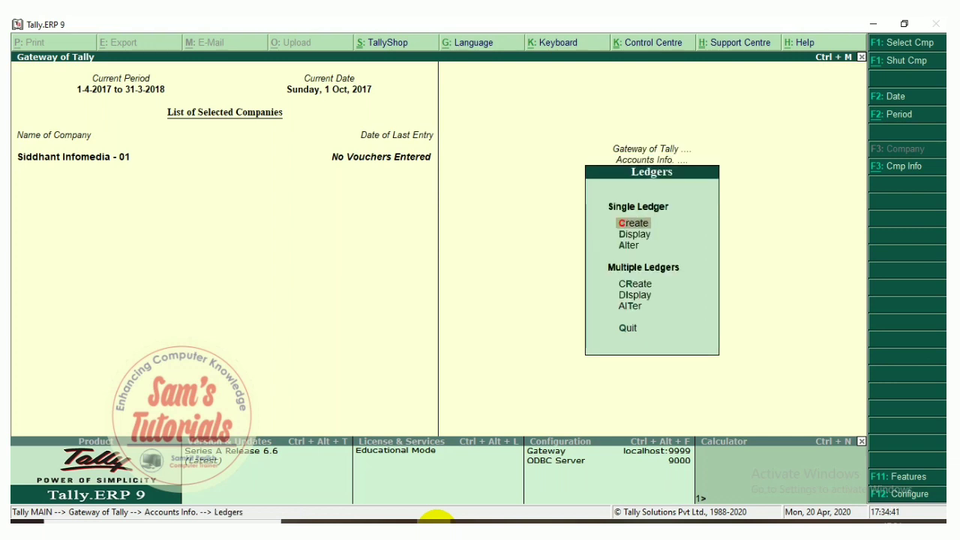
key(Return)
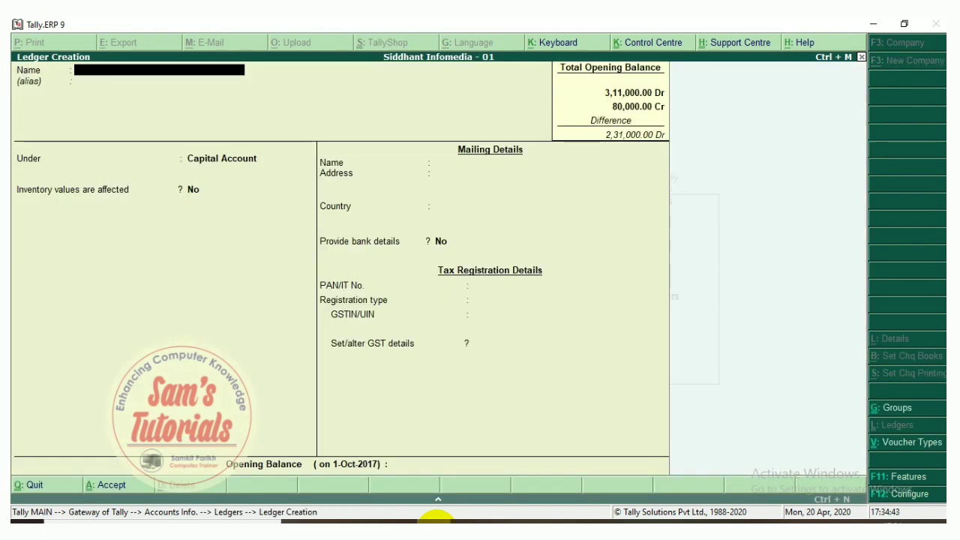
text(Salary ep)
key(BackSpace)
text(xp. A/c)
key(Return)
key(Return)
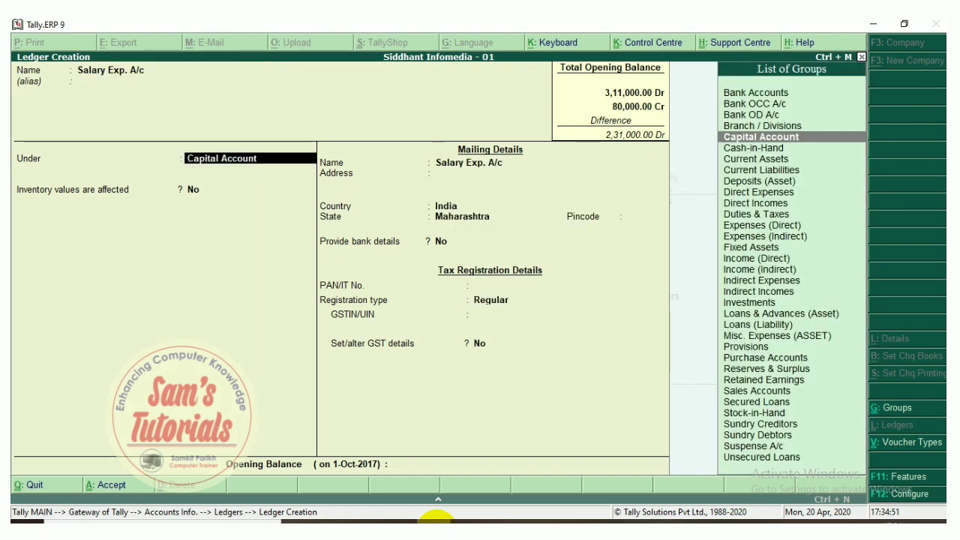
- Place the Salary Exp. A/c ledger under Indirect Expenses, keep the remaining defaults and save it
text(Indire)
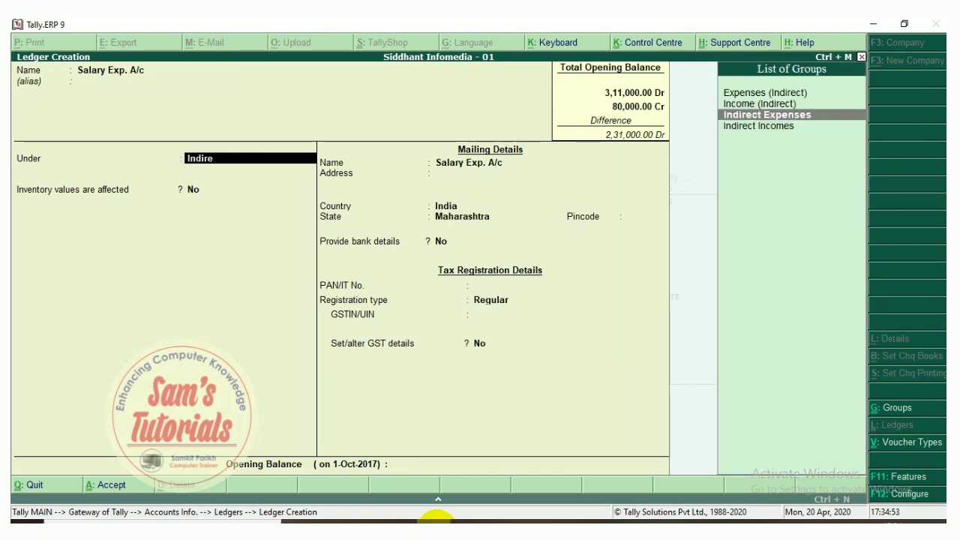
key(Return)
key(Return)
key(Return)
key(Return)
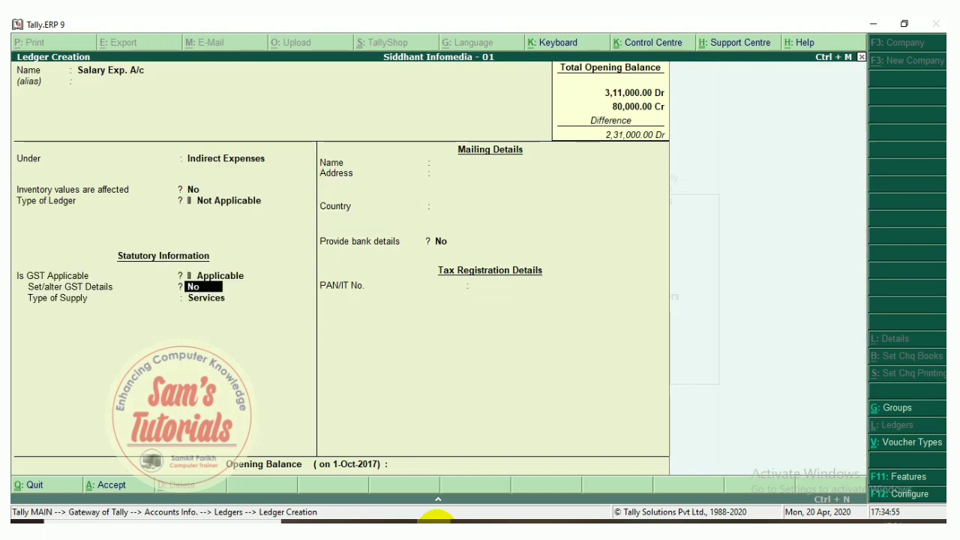
key(Return)
key(Return)
key(Return)
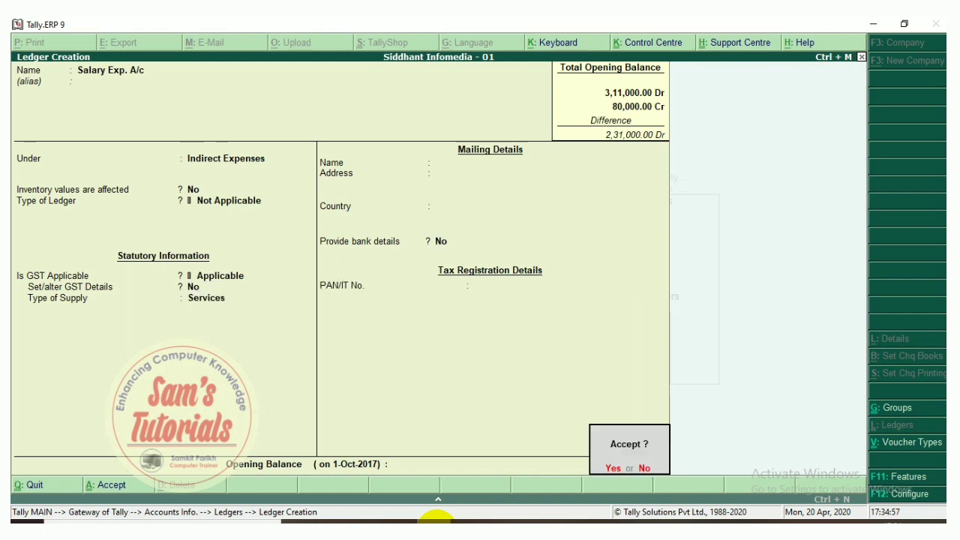
key(Return)
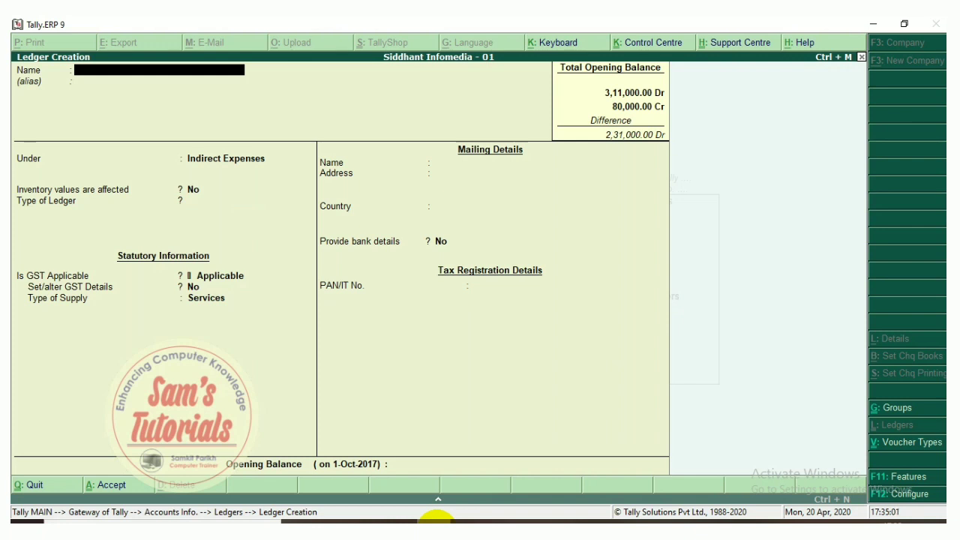
- Name the next new ledger Fixed Deposit
text(Fixed)
text( Bdeposited)
key(BackSpace)
key(BackSpace)
key(BackSpace)
key(BackSpace)
key(BackSpace)
key(BackSpace)
key(BackSpace)
key(BackSpace)
key(BackSpace)
key(BackSpace)
text(Deposit)
key(Return)
key(Return)
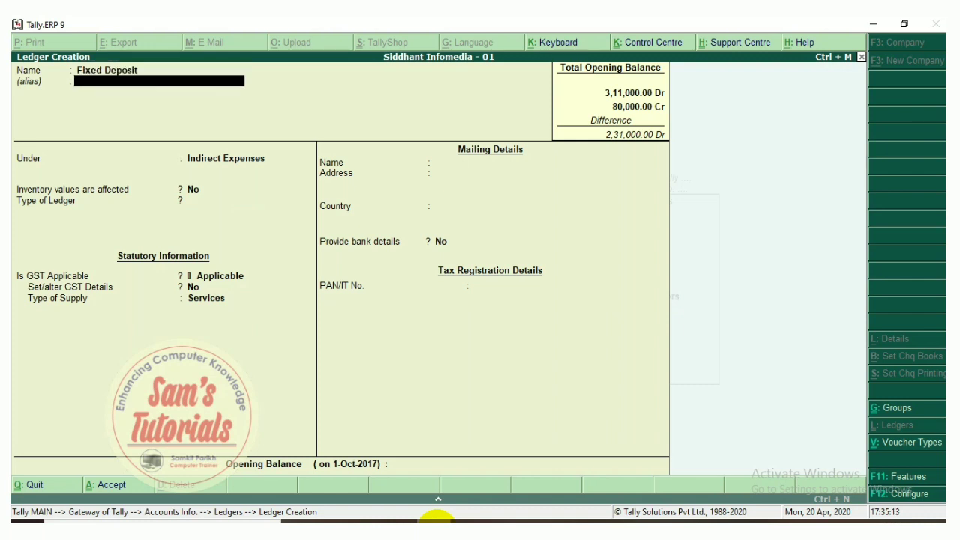
- Leave the alias empty, assign the Fixed Deposit ledger to the Investments group and keep its mailing, bank and tax defaults
text(Inv)
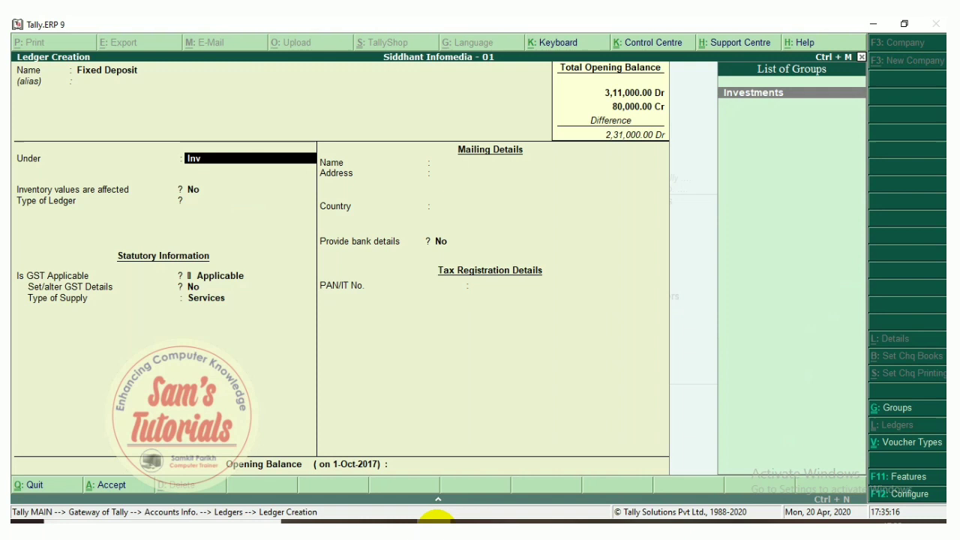
key(Return)
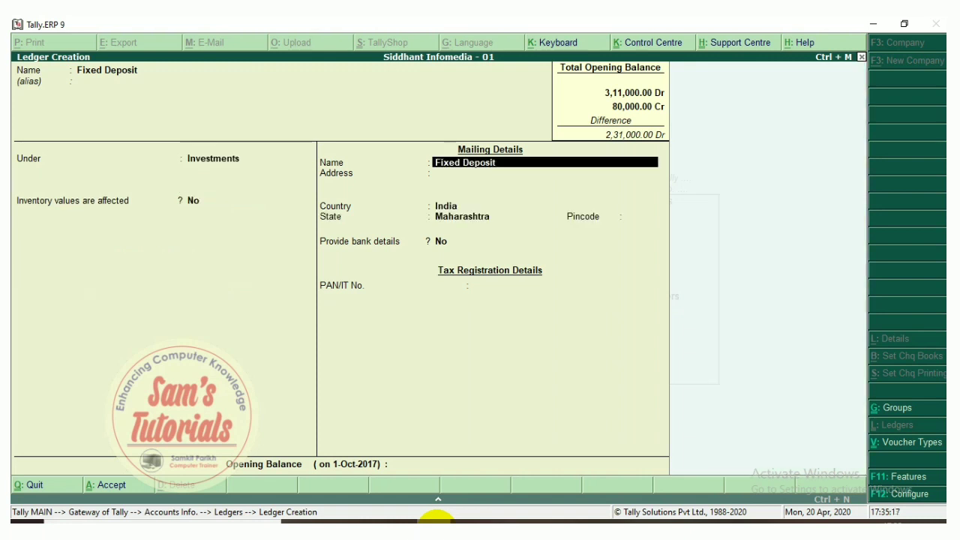
key(Return)
key(Return)
key(Return)
key(Return)
key(Return)
key(Return)
key(Return)
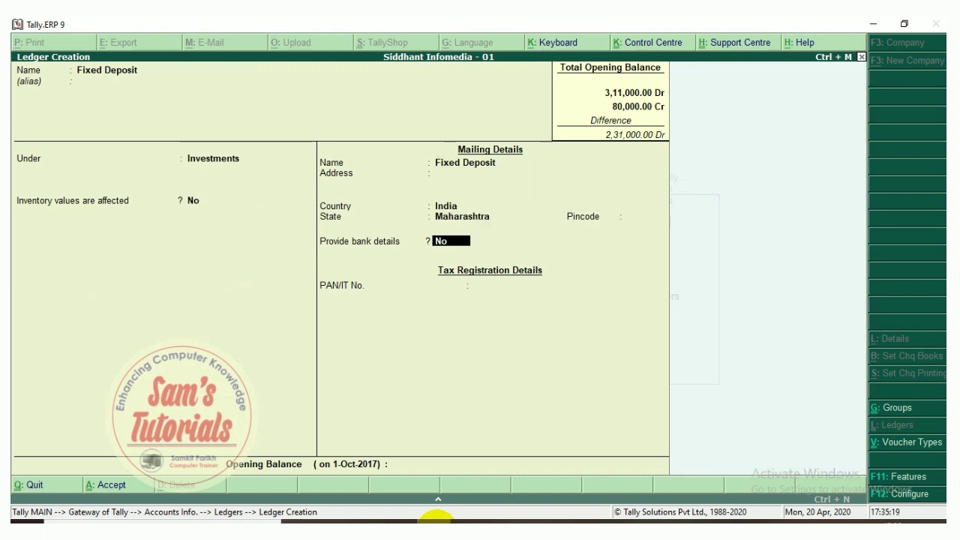
key(Return)
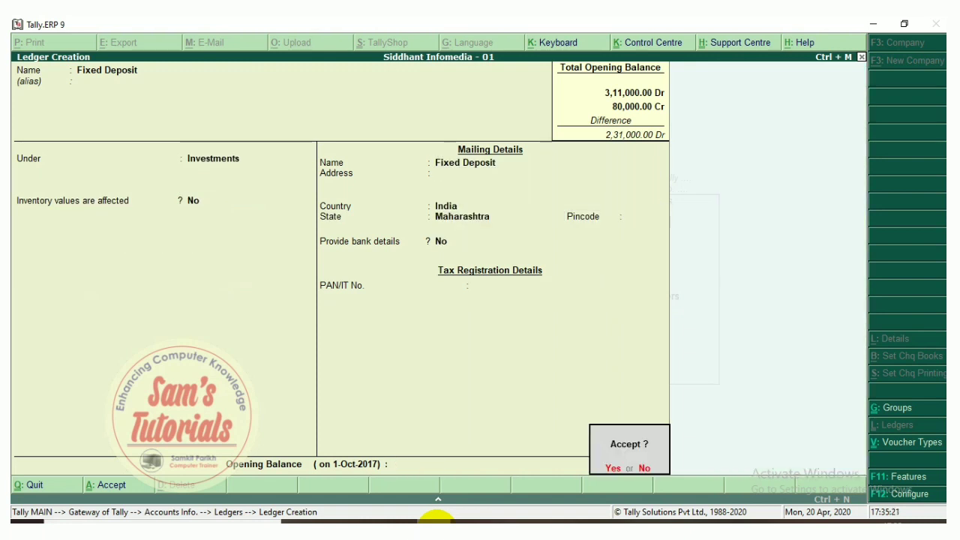
- Decline saving the Fixed Deposit ledger and go back to its parent group choice to examine the list of groups
key(n)
key(BackSpace)
key(BackSpace)
key(BackSpace)
key(BackSpace)
key(BackSpace)
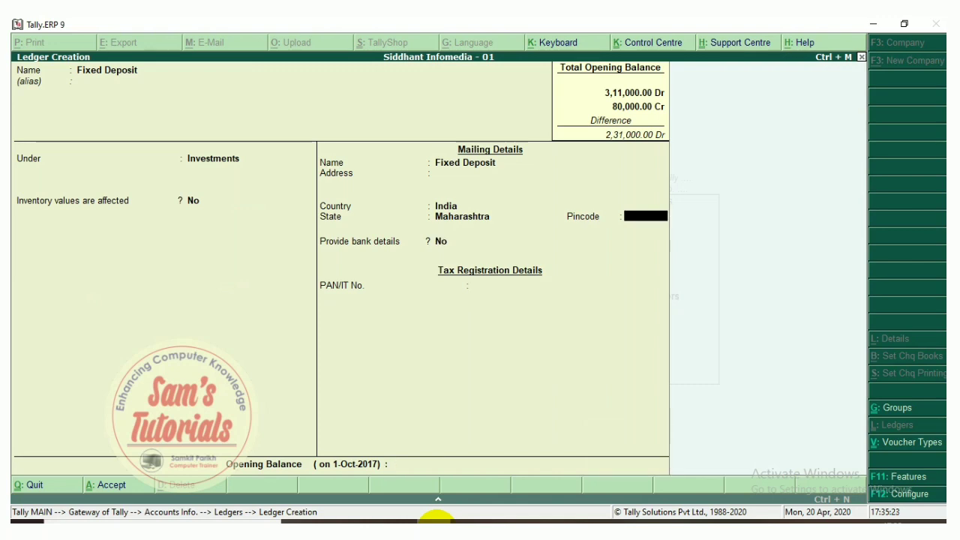
key(BackSpace)
key(BackSpace)
key(BackSpace)
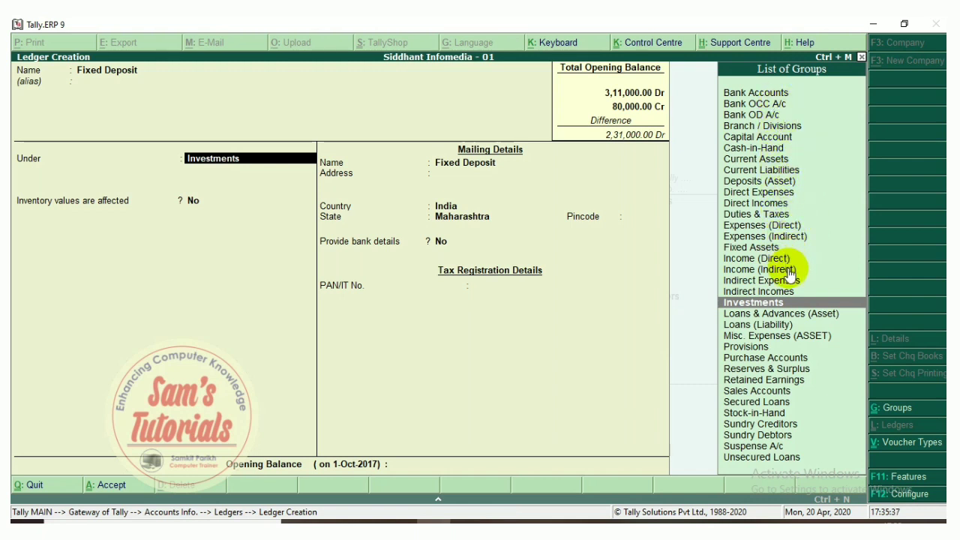
- Keep Investments as the Fixed Deposit ledger's group, leave the mailing and tax details at their defaults and save the ledger
key(Return)
key(Return)
key(Return)
key(Return)
key(Return)
key(Return)
key(Return)
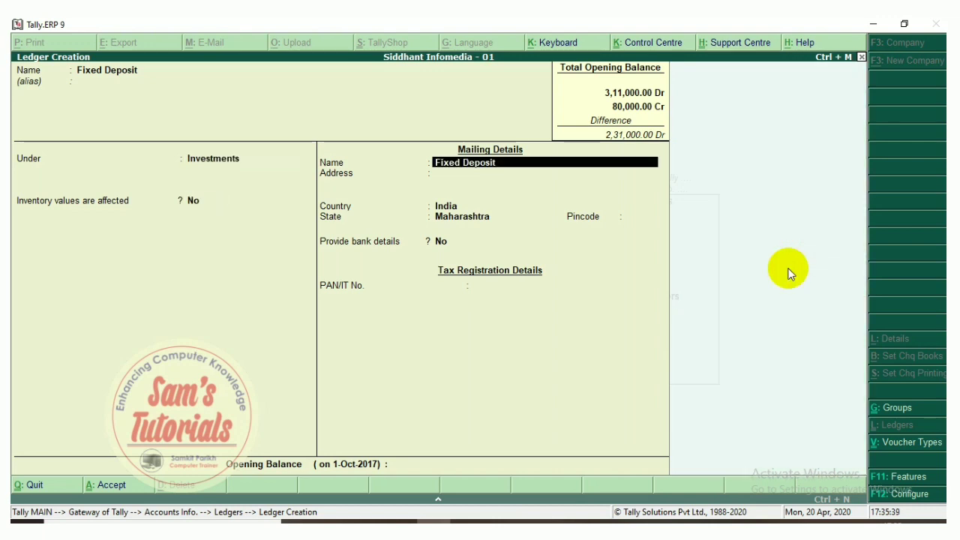
key(Return)
key(Return)
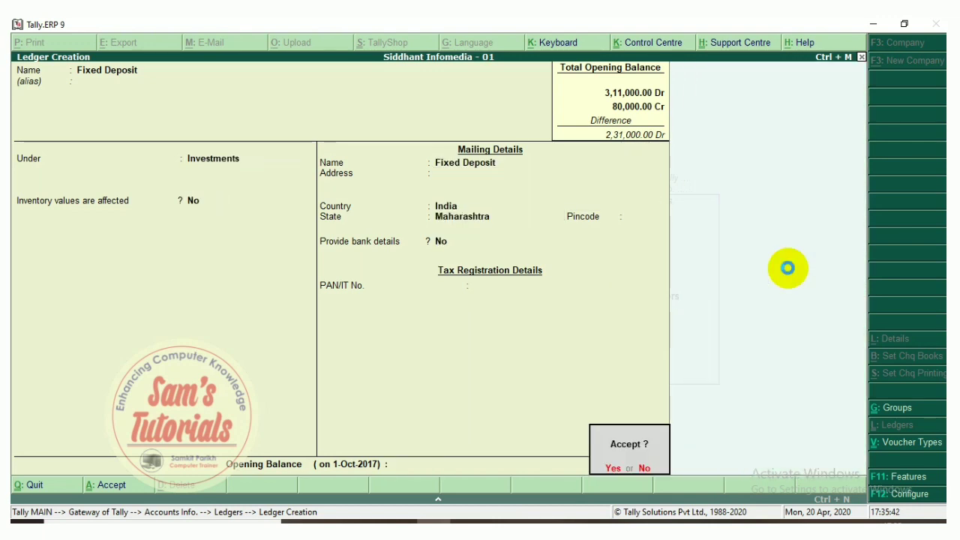
key(Return)
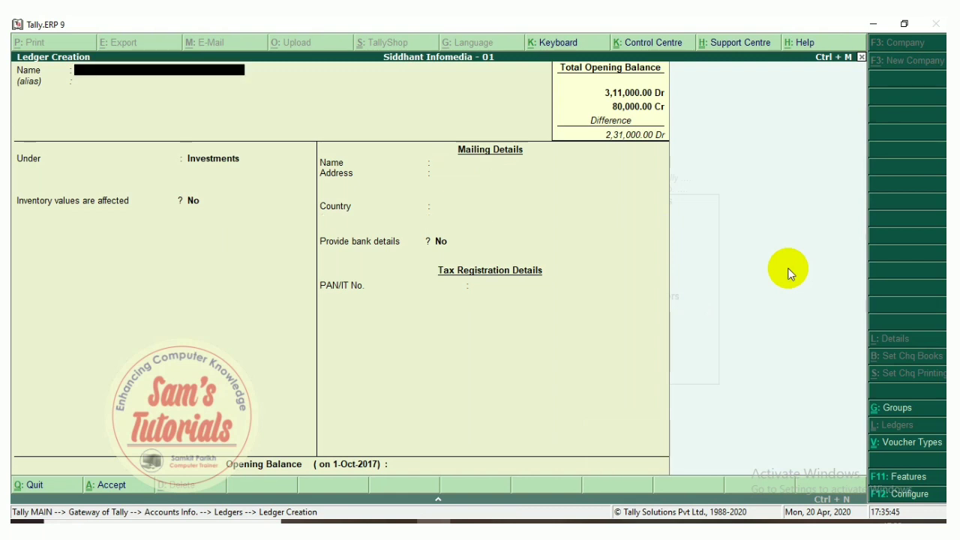
- Leave ledger creation and open a blank creation form for a single account group
key(Escape)
key(Return)
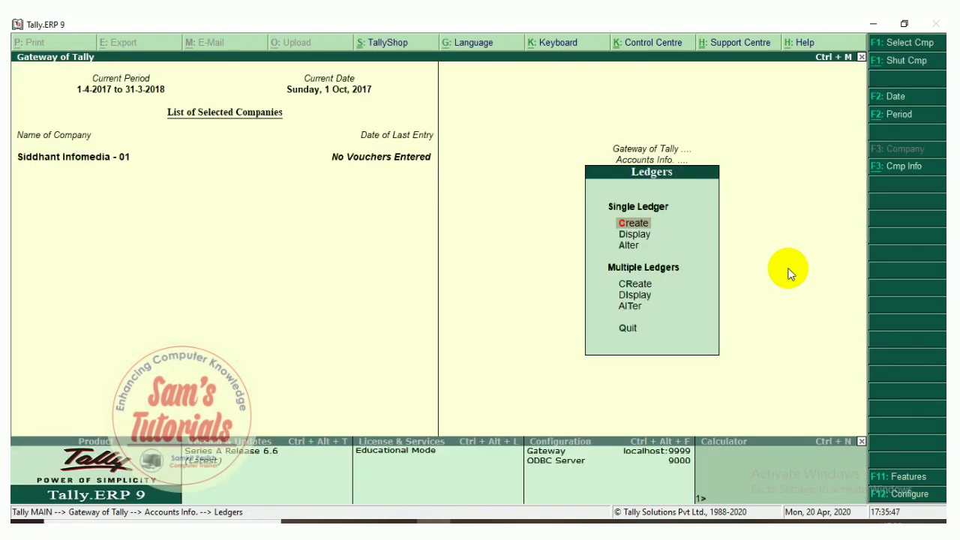
key(Escape)
key(Up)
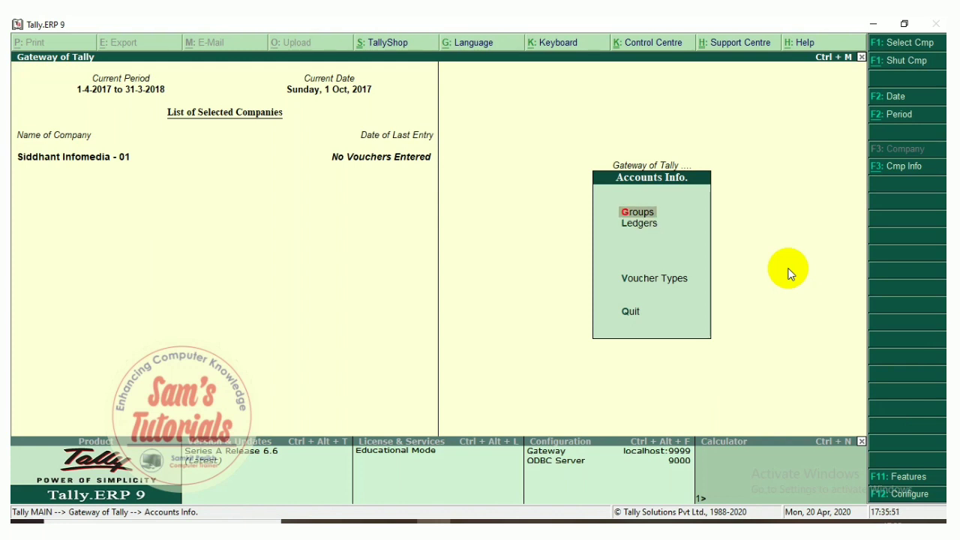
key(Return)
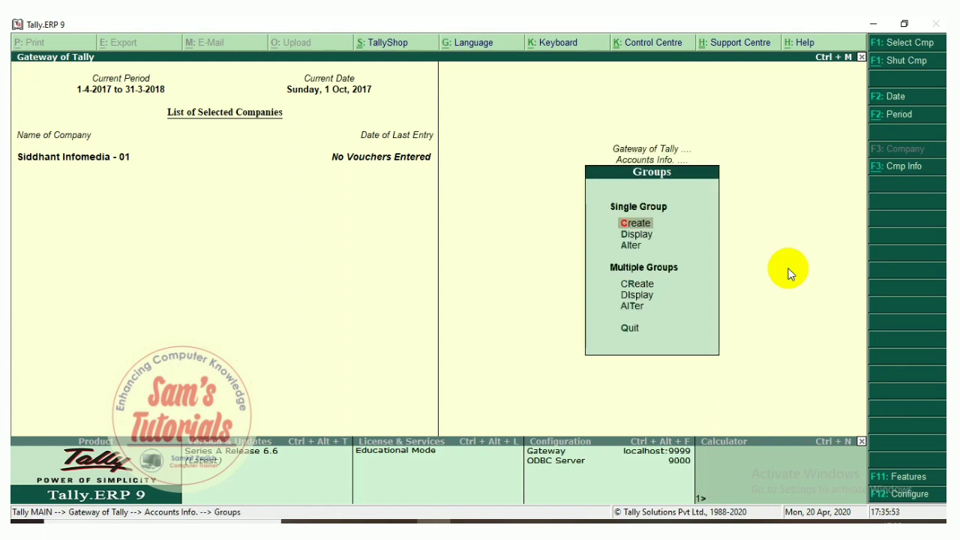
key(Return)
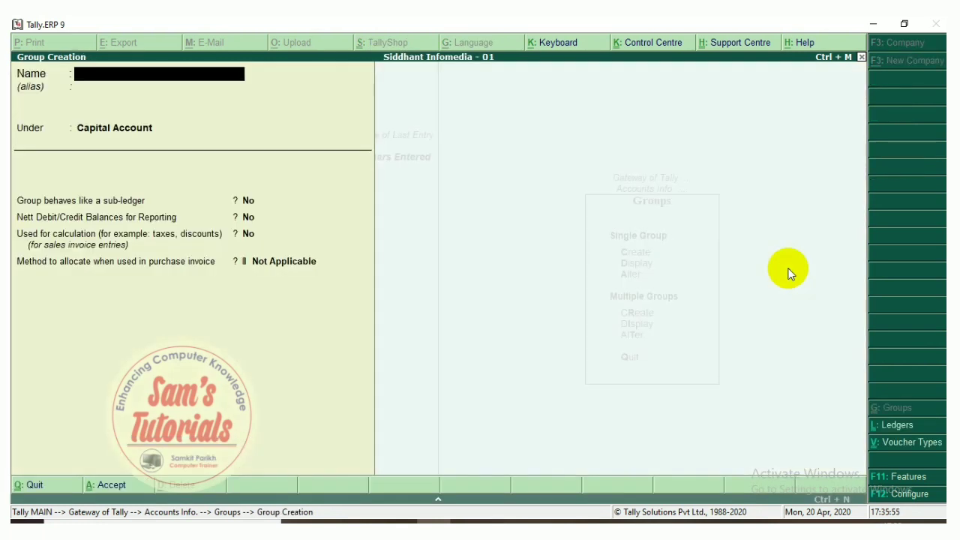